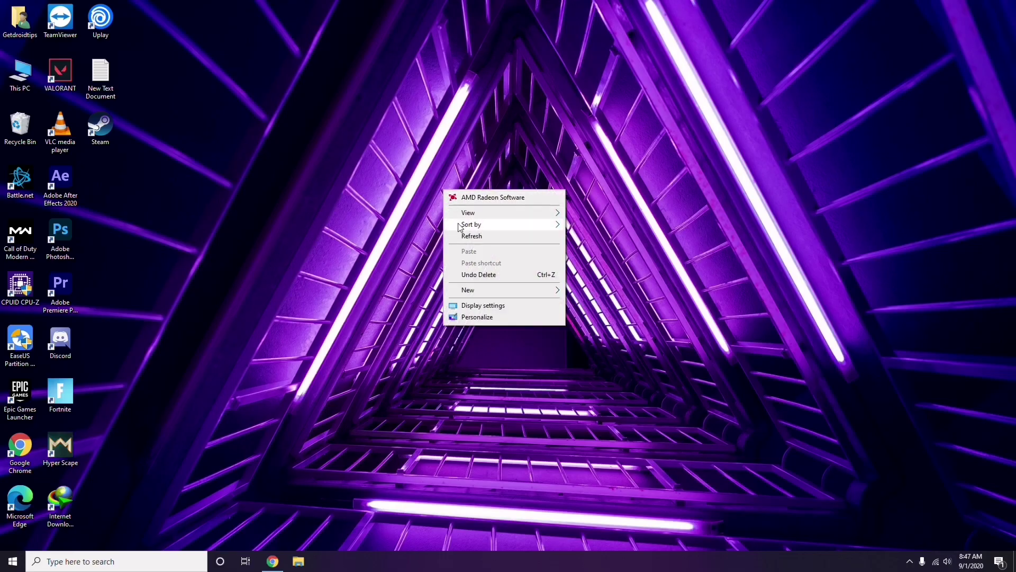
Refresh the desktop from its context menu, then open the This PC shortcut menu.
click(473, 234)
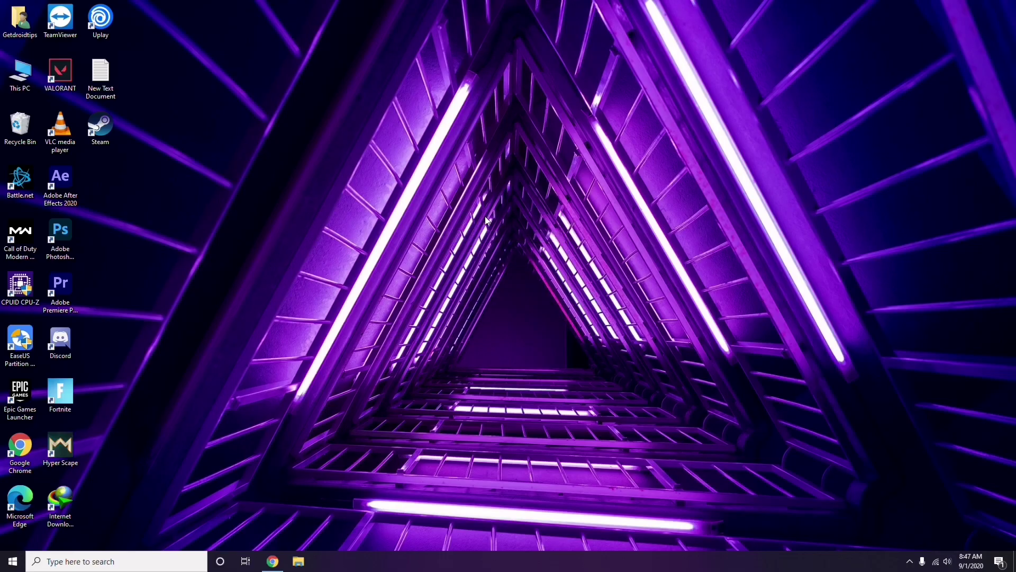
right_click(386, 148)
click(410, 194)
right_click(23, 87)
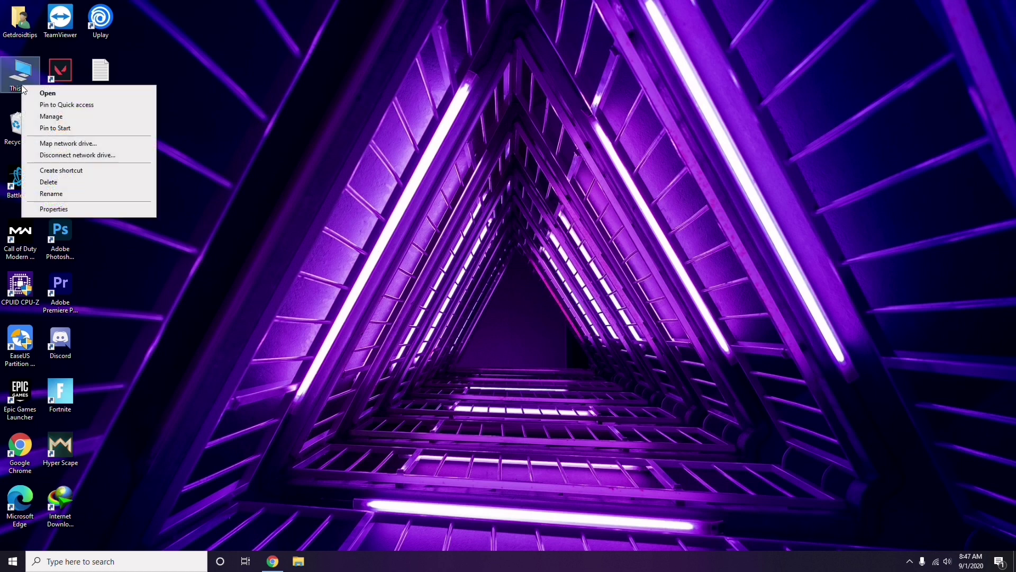
Open Computer Management, view Device Manager's hardware categories, then close the window.
click(55, 116)
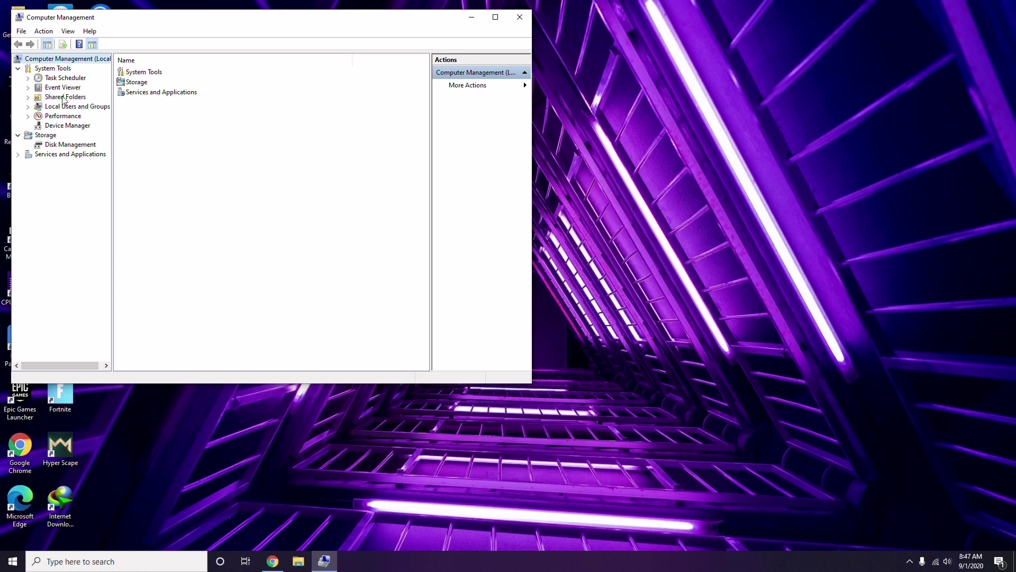
click(62, 126)
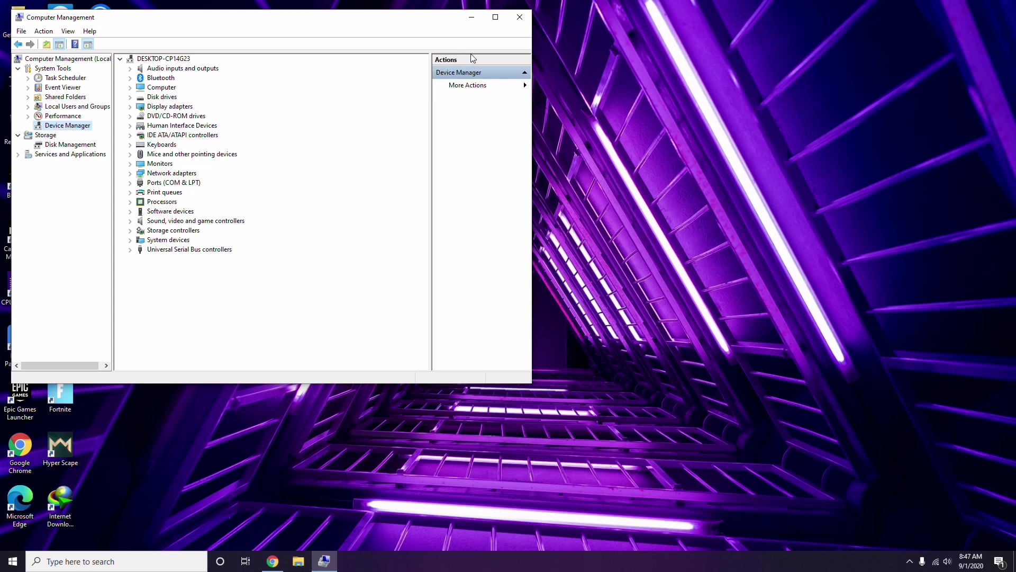
click(520, 18)
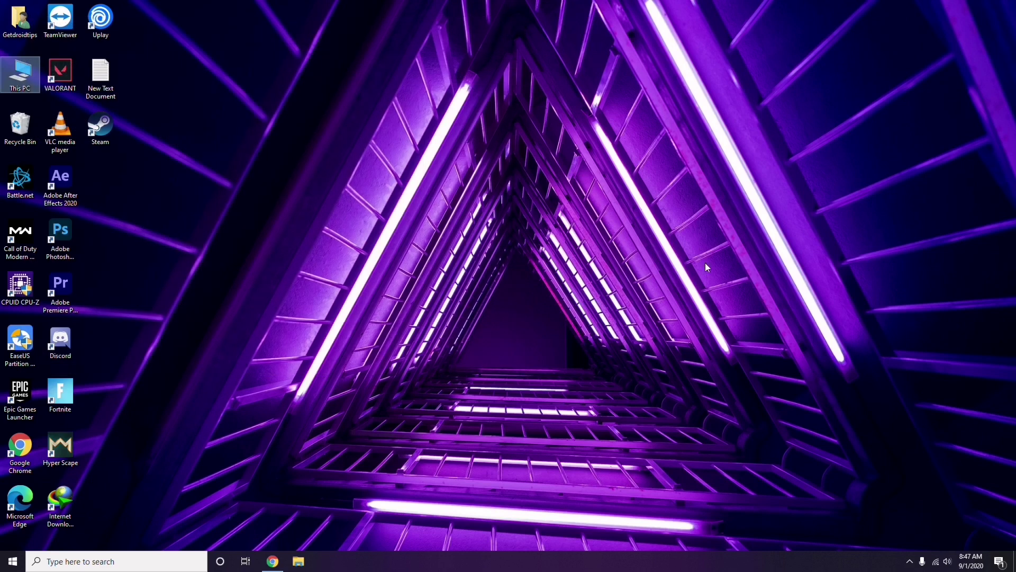
Launch Radeon Software from the tray, browse System, Graphics, Display and Home, then close it.
click(910, 565)
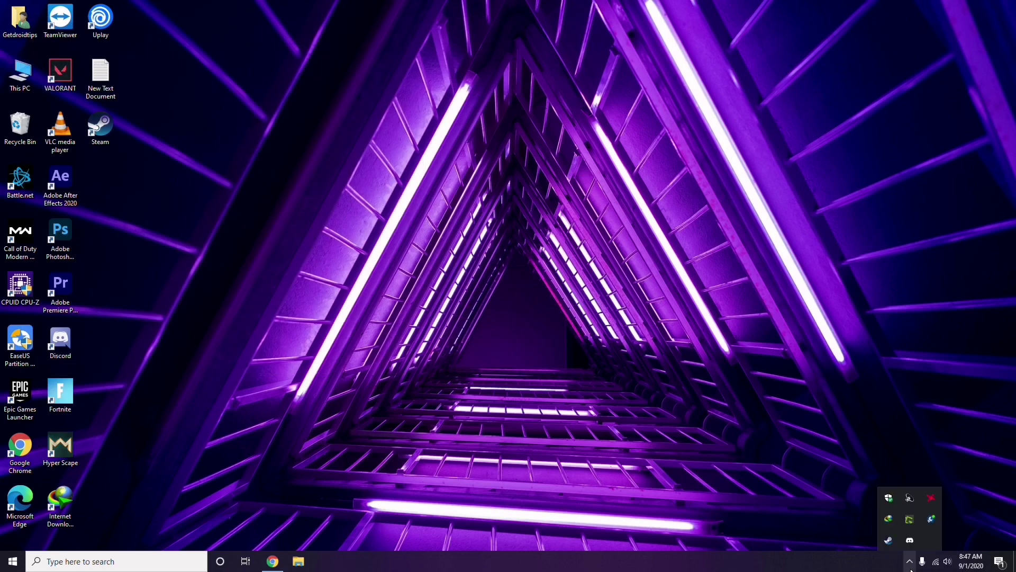
click(930, 499)
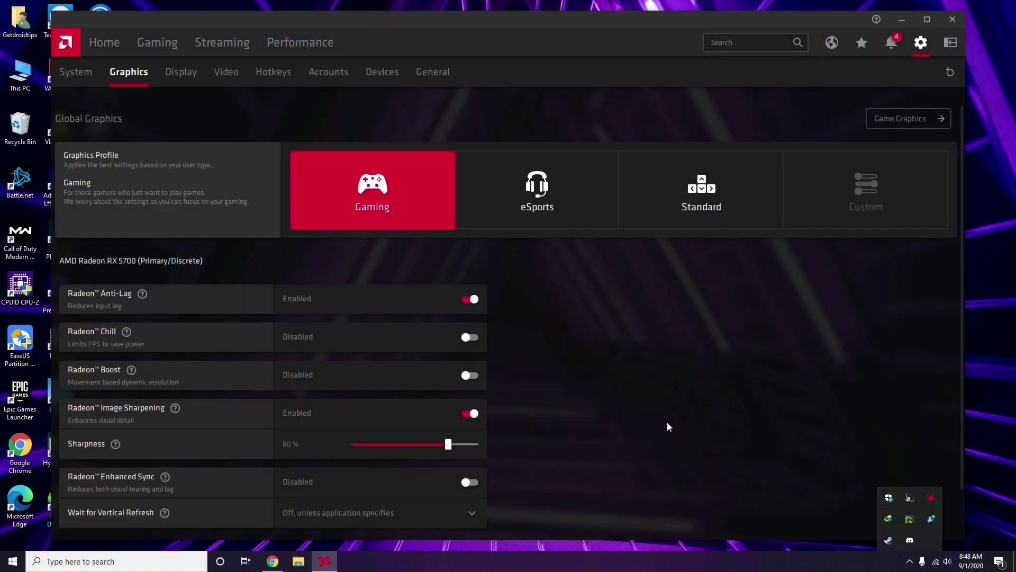
click(85, 74)
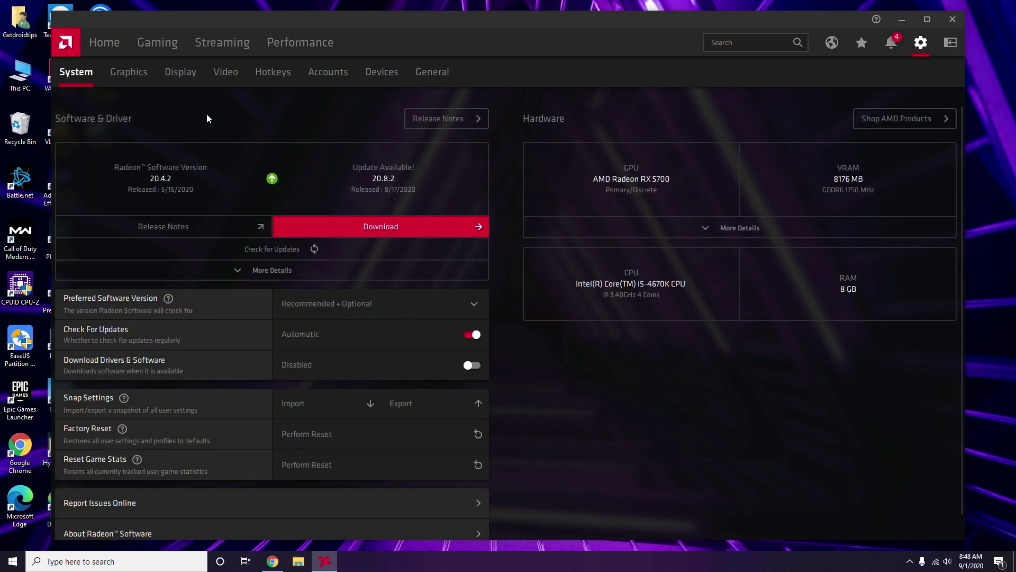
click(127, 74)
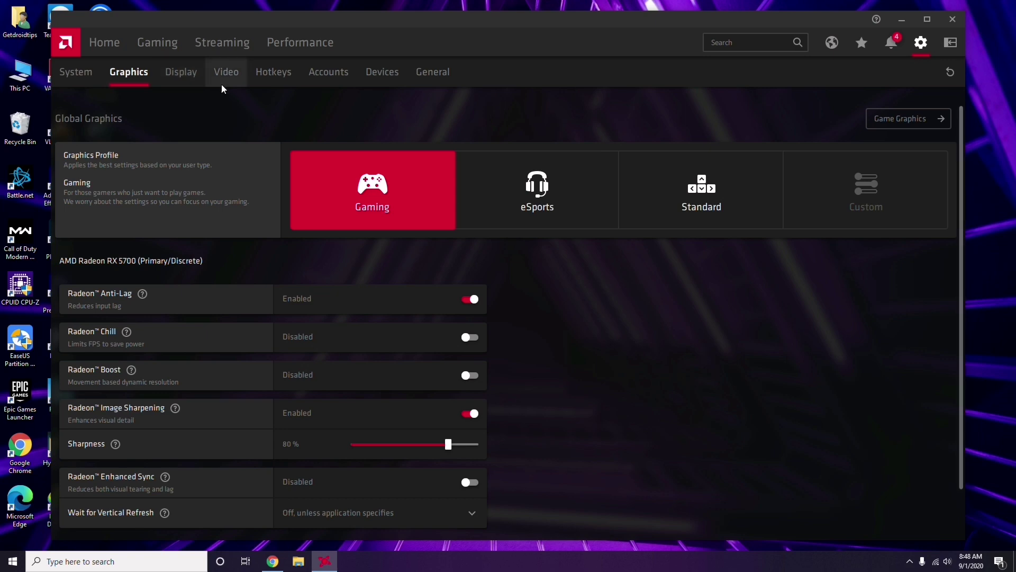
click(192, 79)
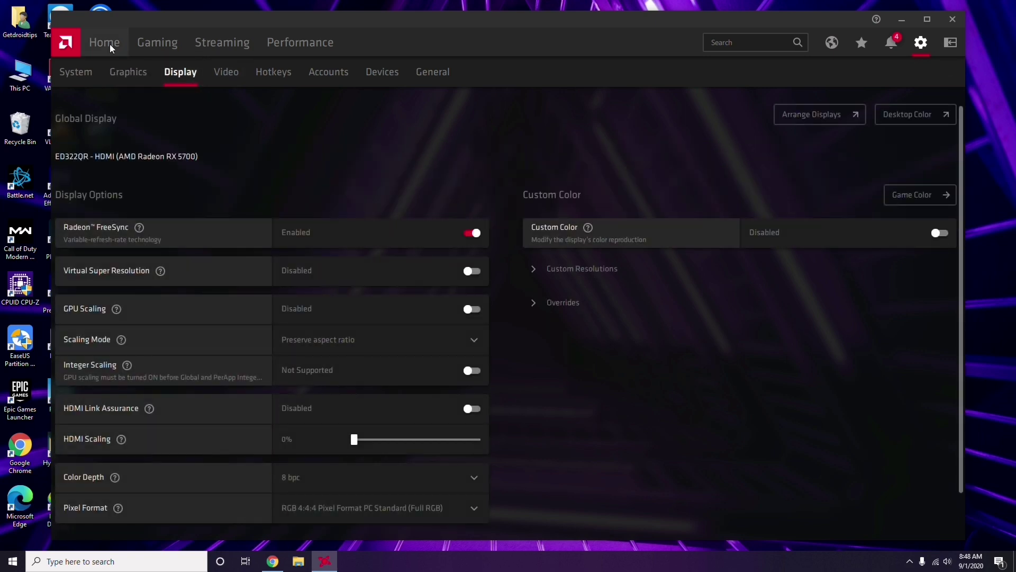
click(111, 47)
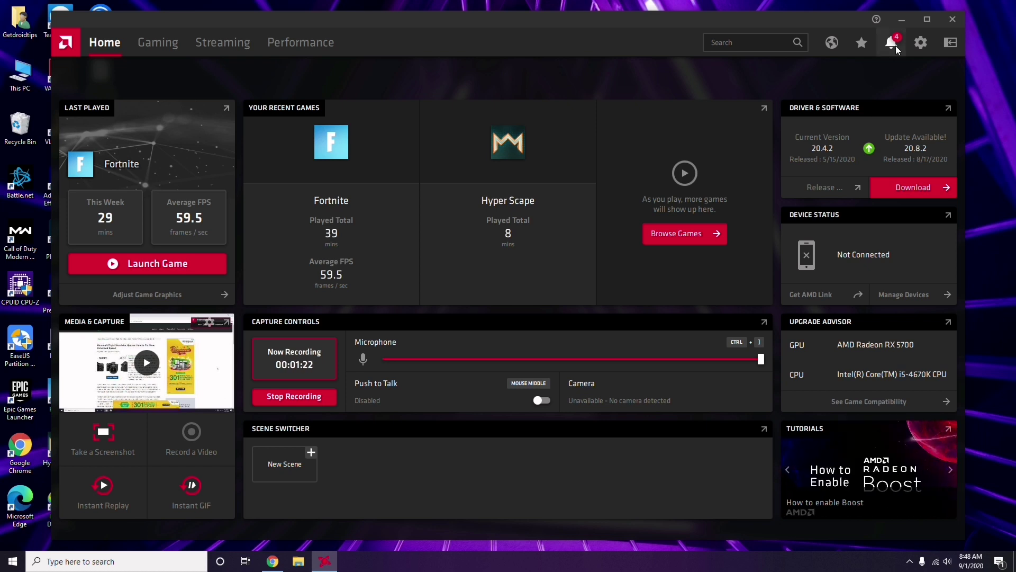
click(955, 20)
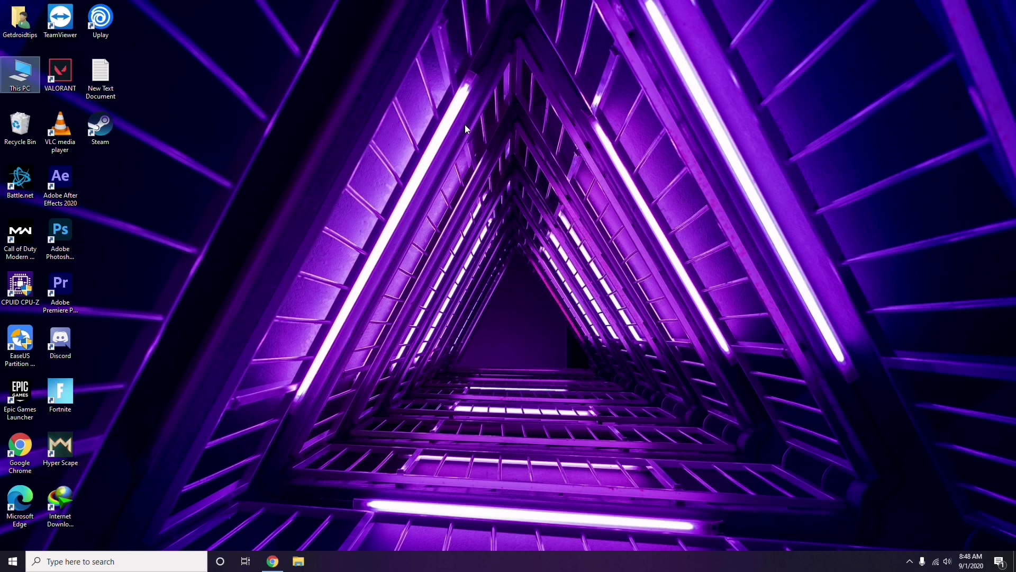
right_click(214, 142)
Refresh the desktop, launch Steam and open its Settings.
click(218, 188)
double_click(105, 137)
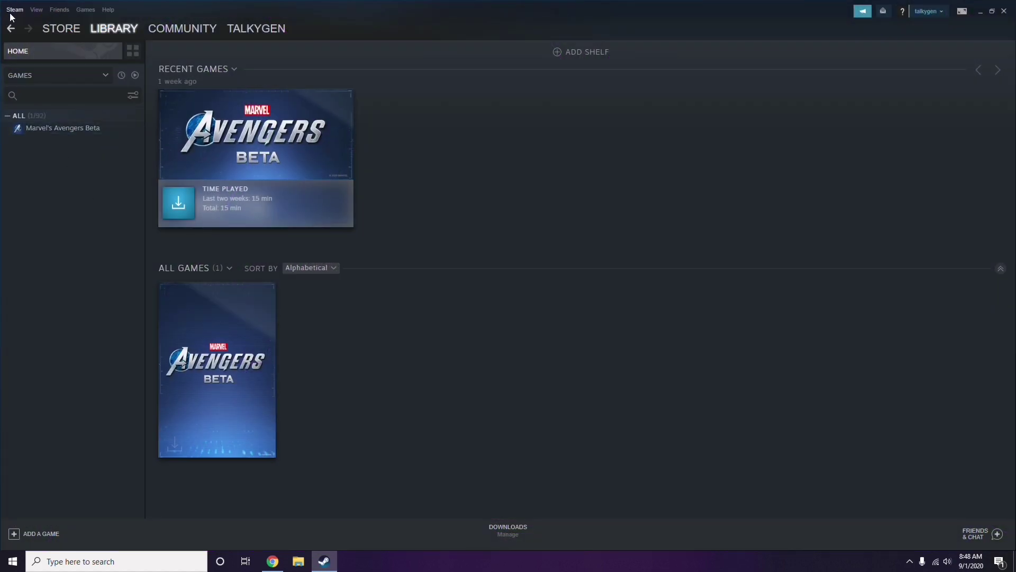
click(12, 11)
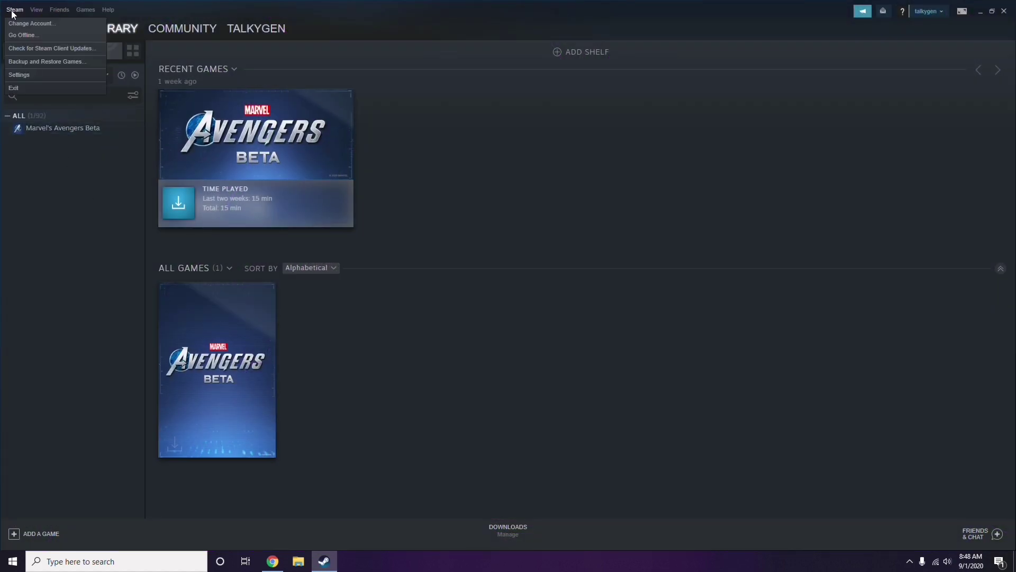
click(33, 75)
Disable the Steam Overlay while in-game, save with OK, and close Steam.
drag(617, 201, 563, 116)
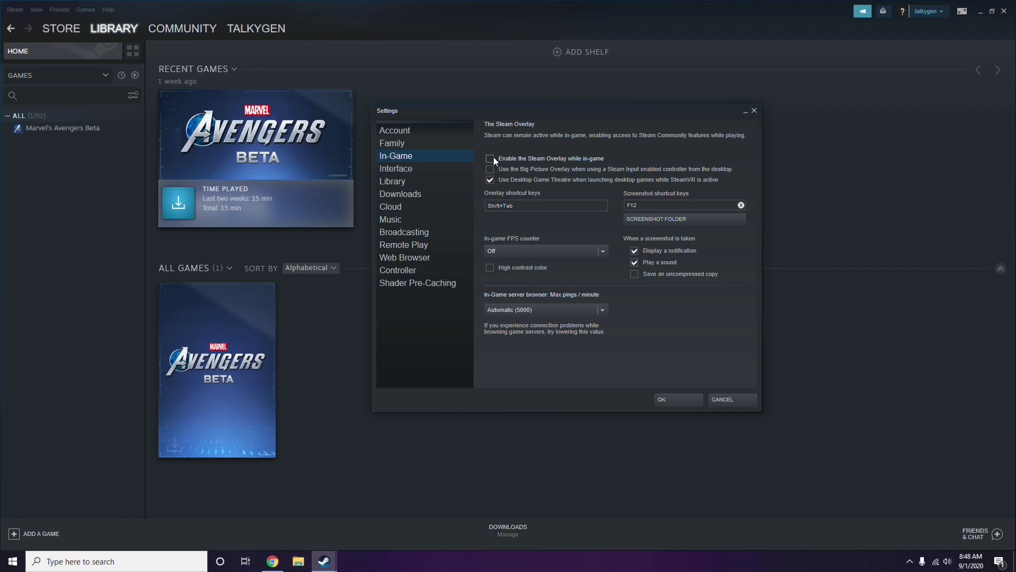
click(668, 399)
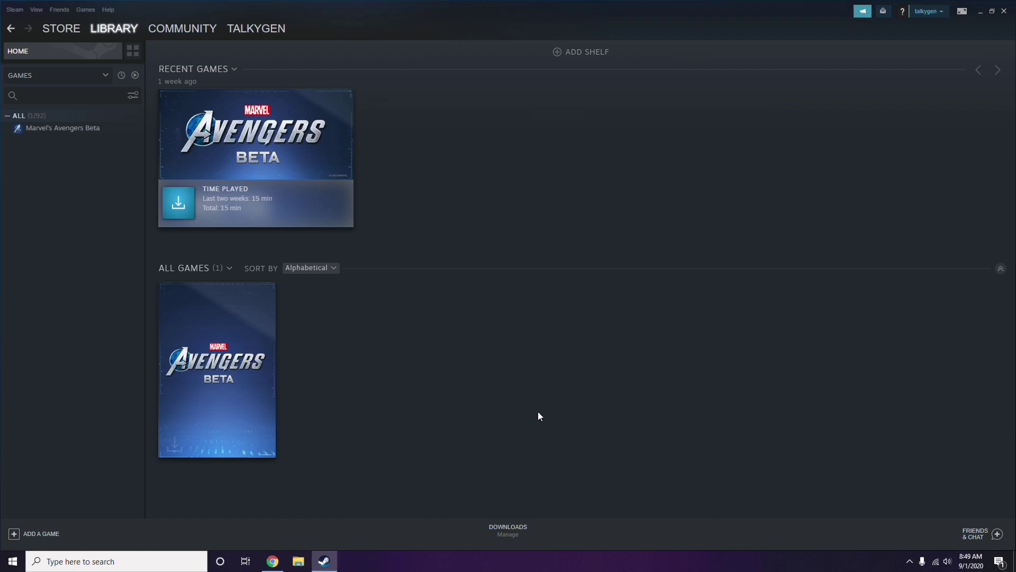
click(1003, 11)
Refresh the desktop, launch Discord, and open User Settings on the My Account page.
right_click(414, 170)
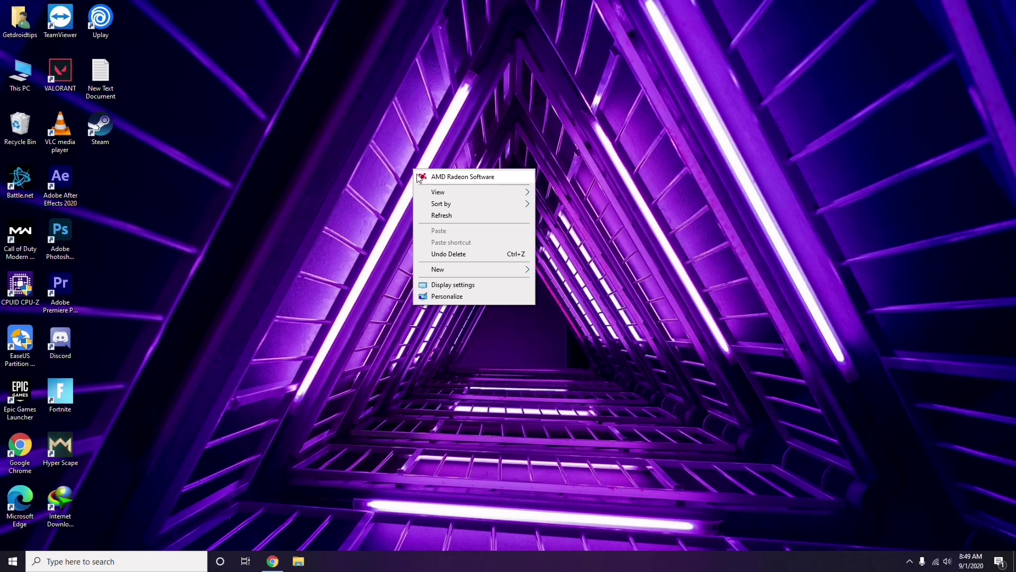
click(438, 218)
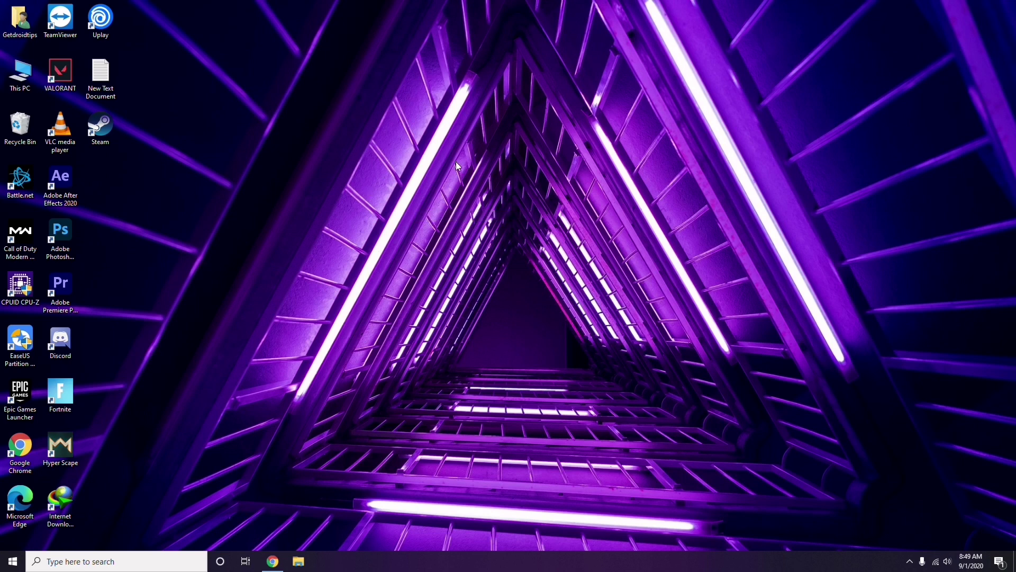
double_click(68, 338)
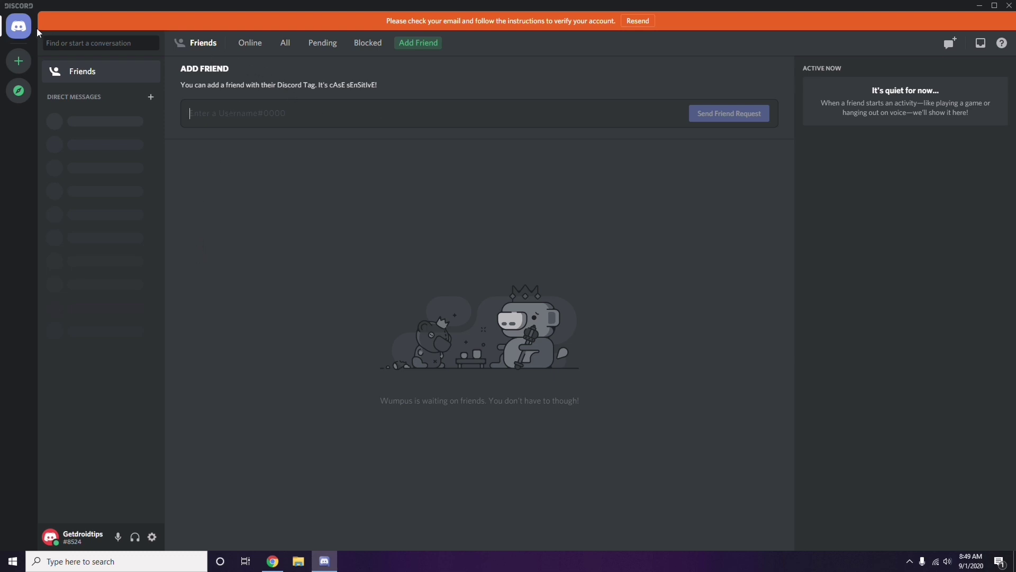
click(153, 538)
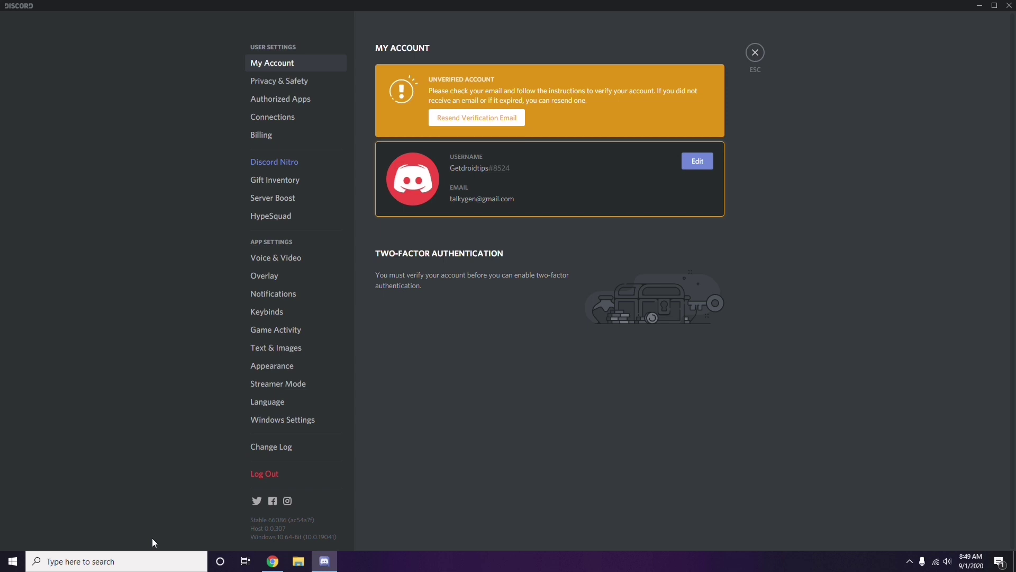
In Voice & Video, switch off the OpenH264 Video Codec under Advanced.
click(270, 258)
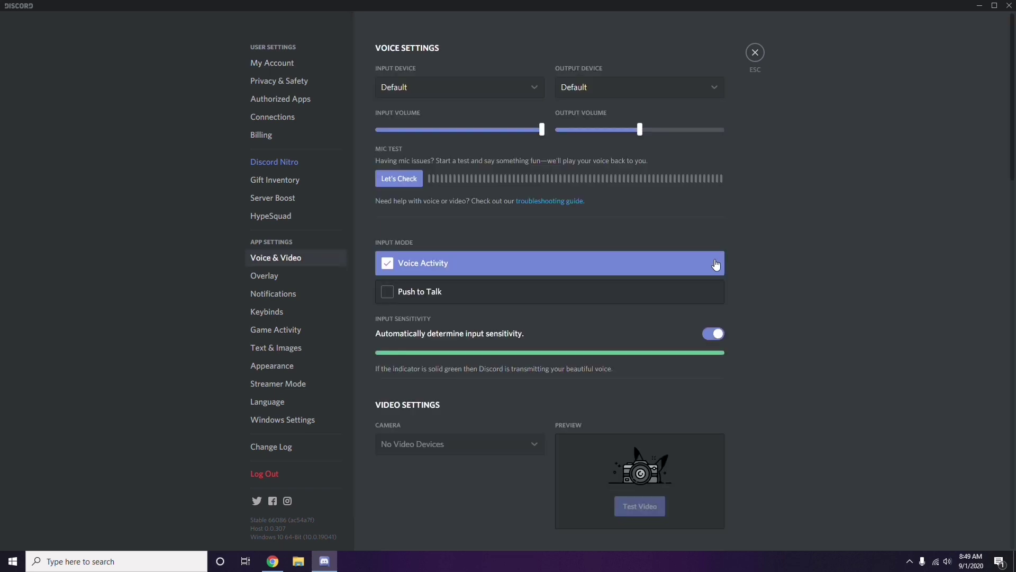
scroll(777, 259, down, 8)
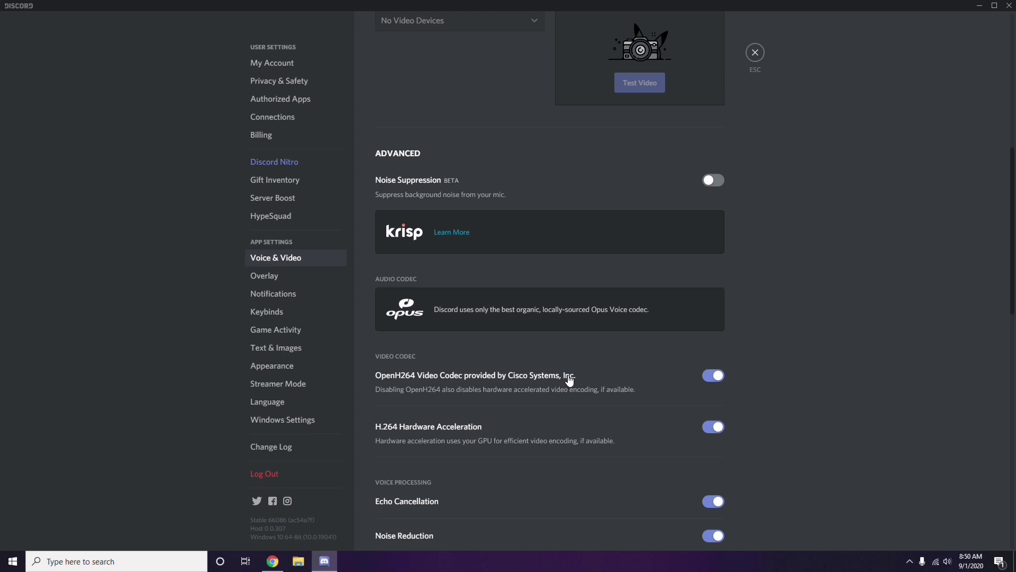
click(674, 390)
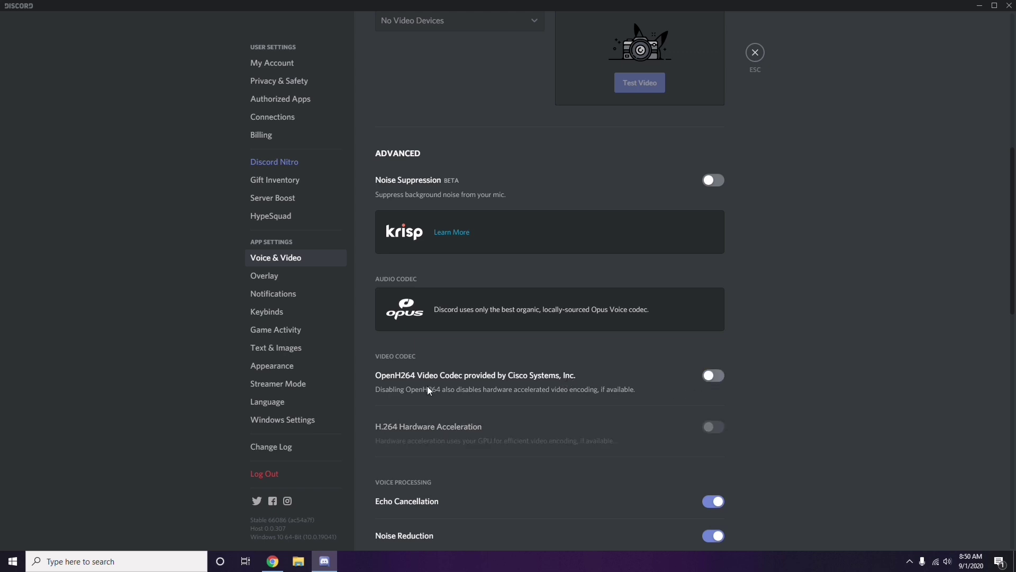
scroll(524, 379, down, 2)
scroll(524, 379, down, 4)
scroll(524, 379, up, 1)
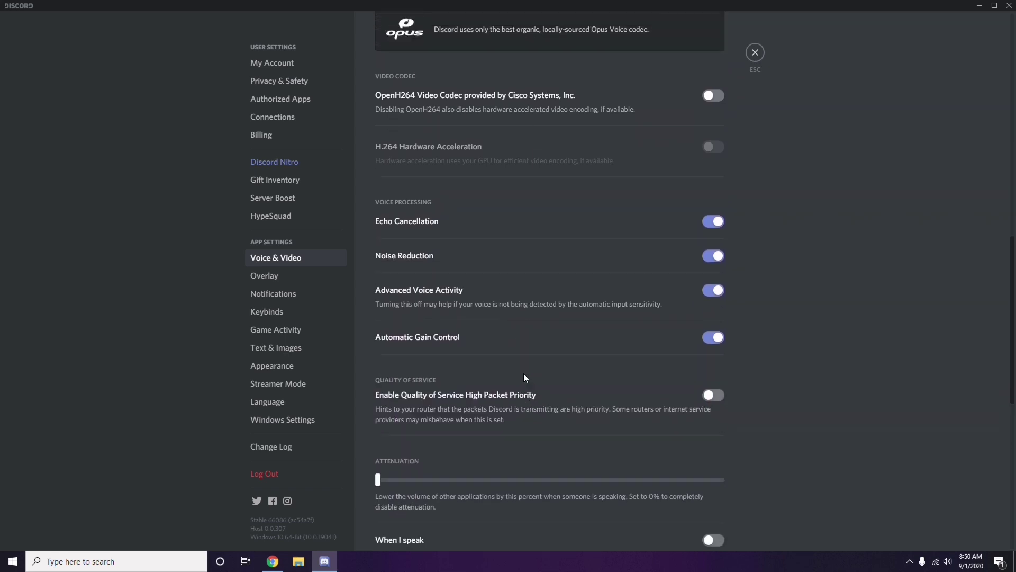
In Discord's Overlay settings, switch off Enable in-game overlay.
click(265, 277)
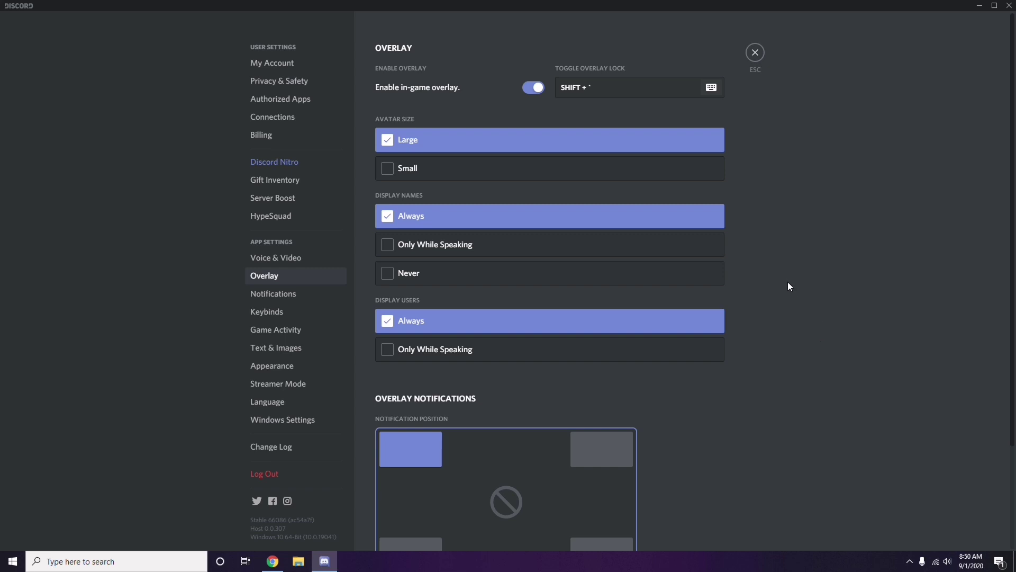
scroll(787, 282, down, 1)
scroll(787, 282, up, 1)
click(531, 90)
Switch off Hardware Acceleration under Appearance > Advanced and confirm with Okay.
click(280, 369)
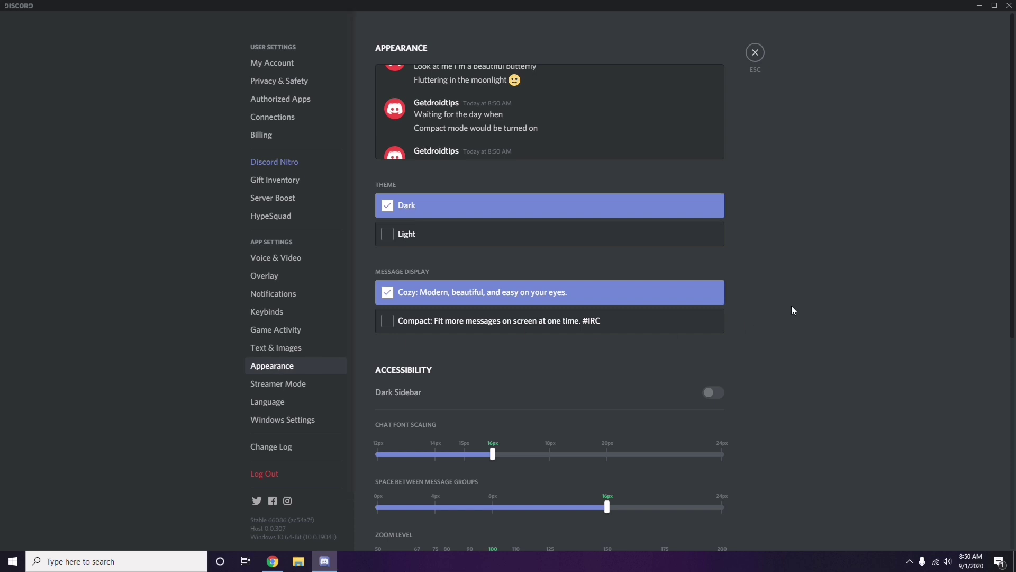
scroll(792, 310, down, 7)
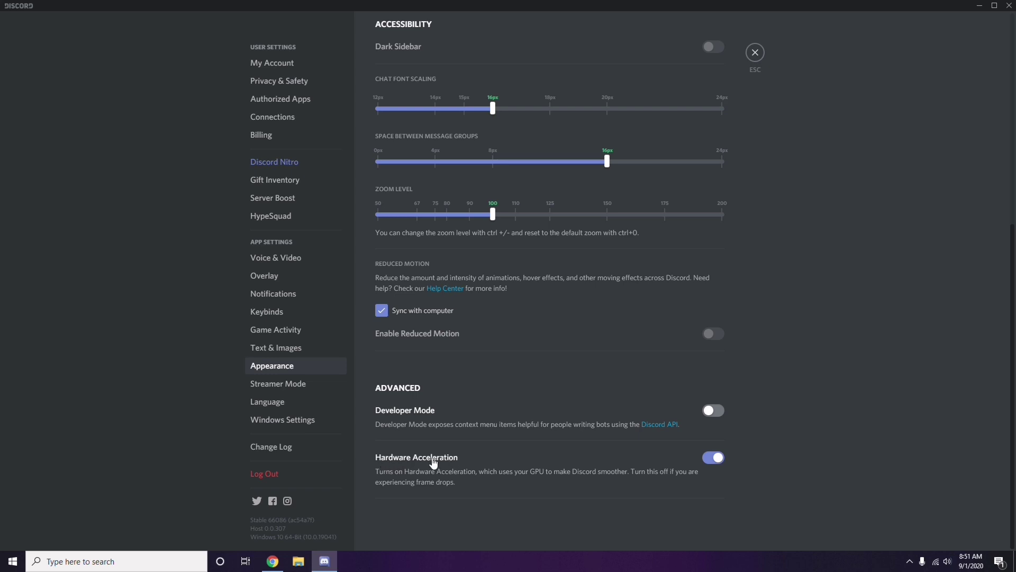
click(712, 458)
click(576, 314)
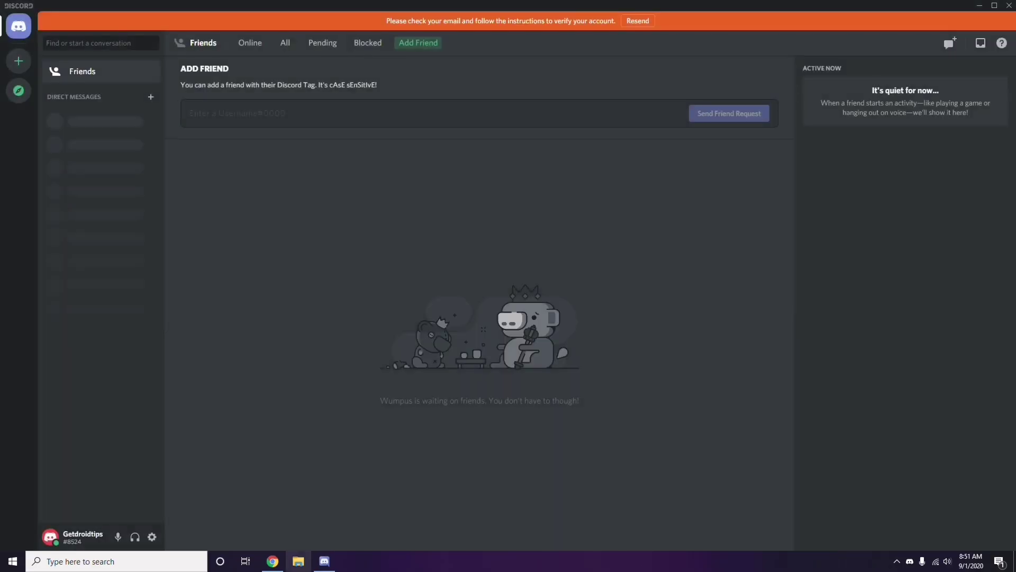
Minimize Discord and refresh the desktop from its context menu.
click(979, 5)
right_click(404, 135)
click(431, 182)
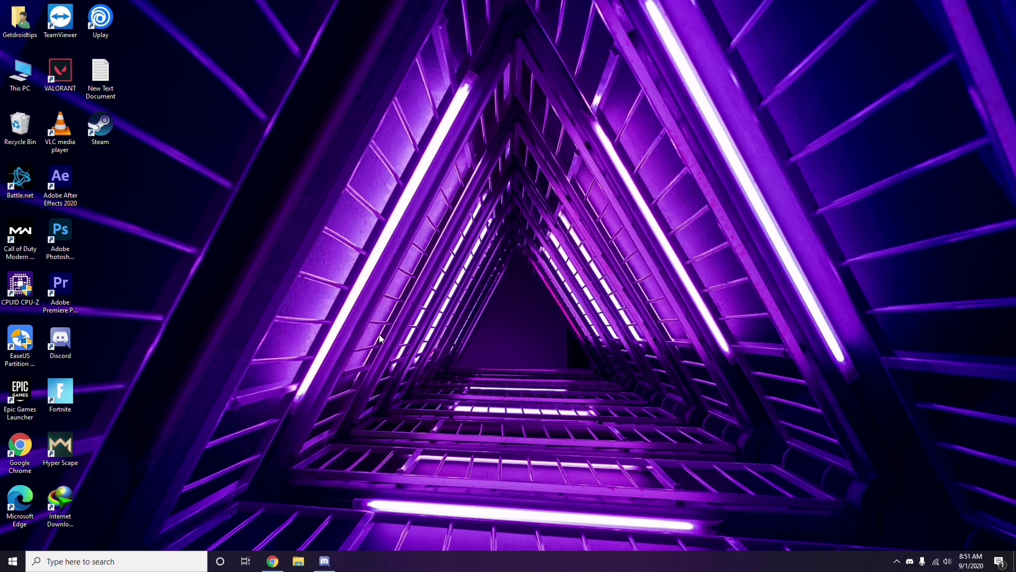
Search 'windows' from the taskbar and open Windows Update settings.
click(82, 561)
text(windows)
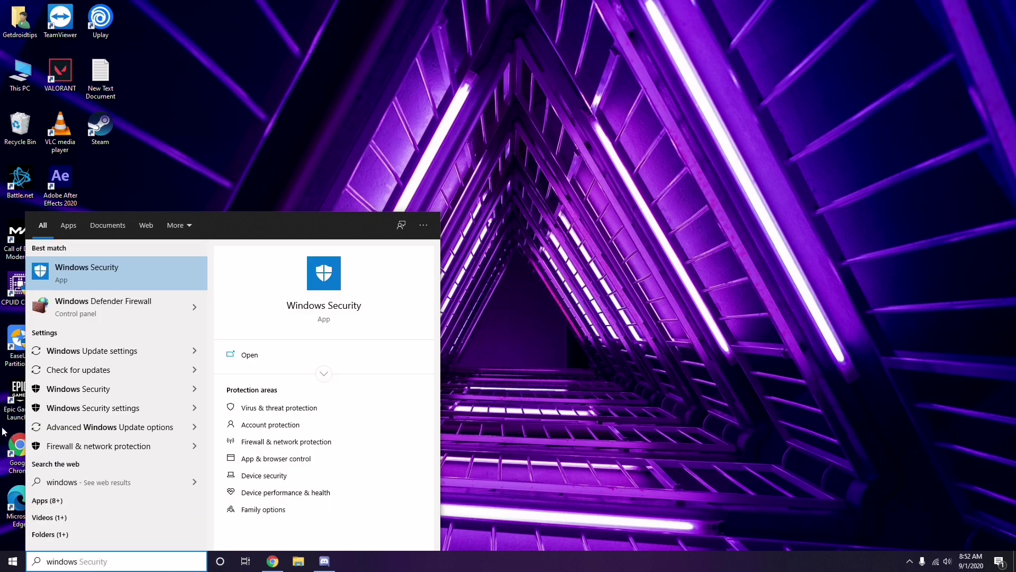
click(127, 350)
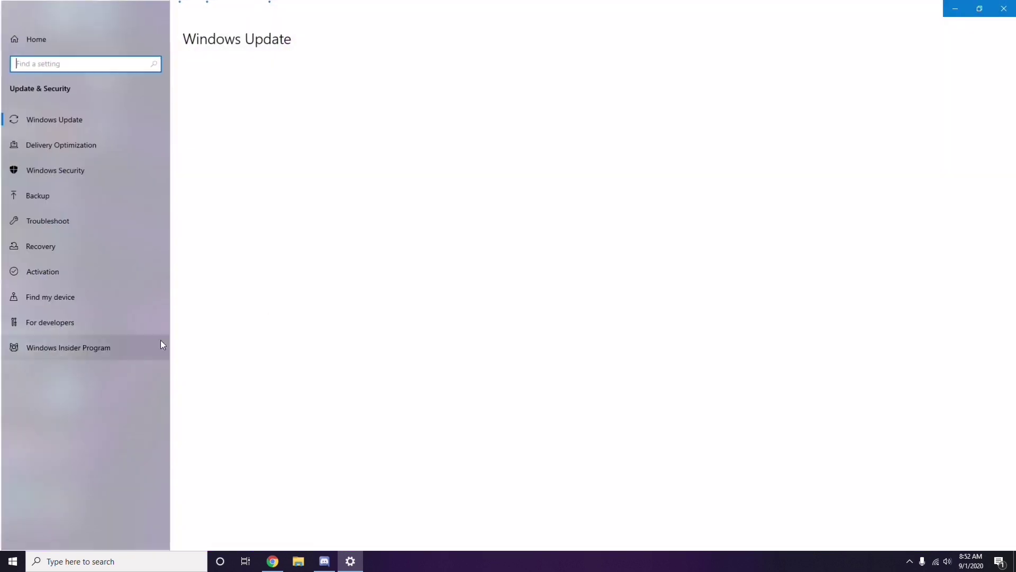